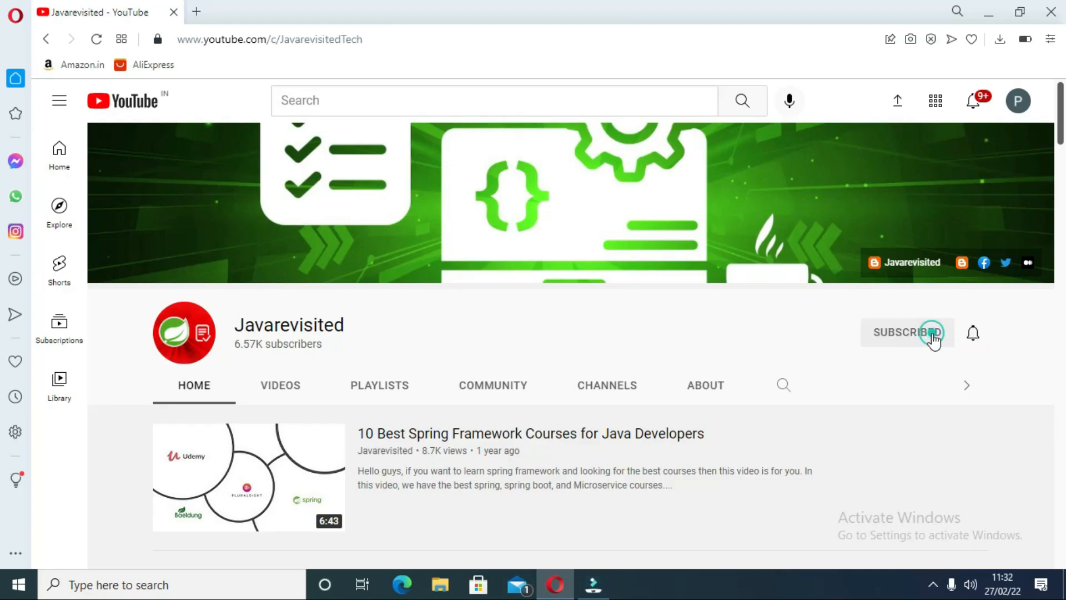
- Enable all notifications for new uploads from the Javarevisited channel
left_click(974, 334)
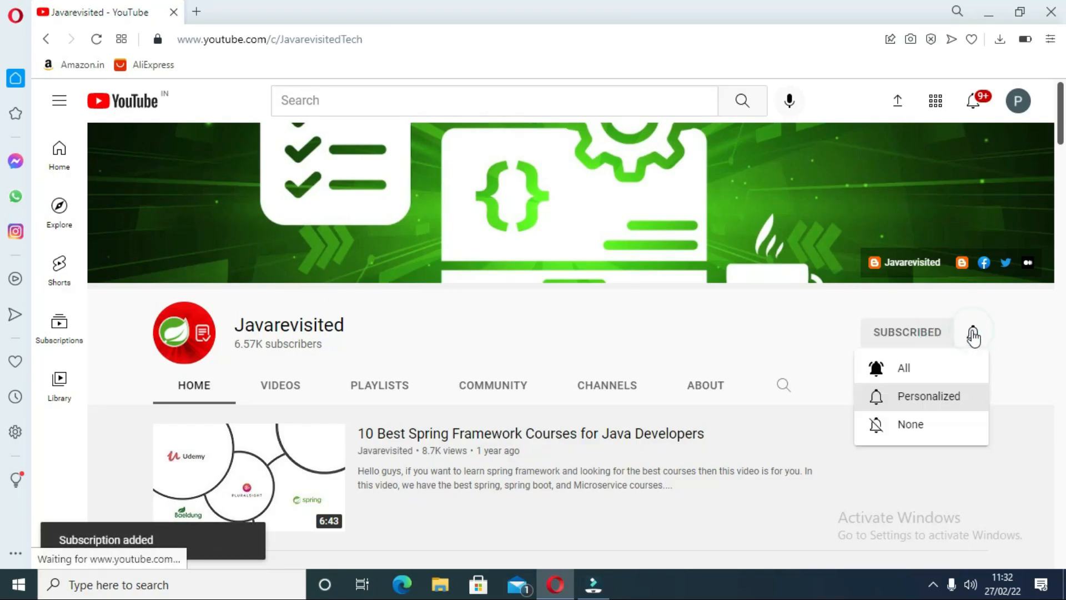
left_click(948, 369)
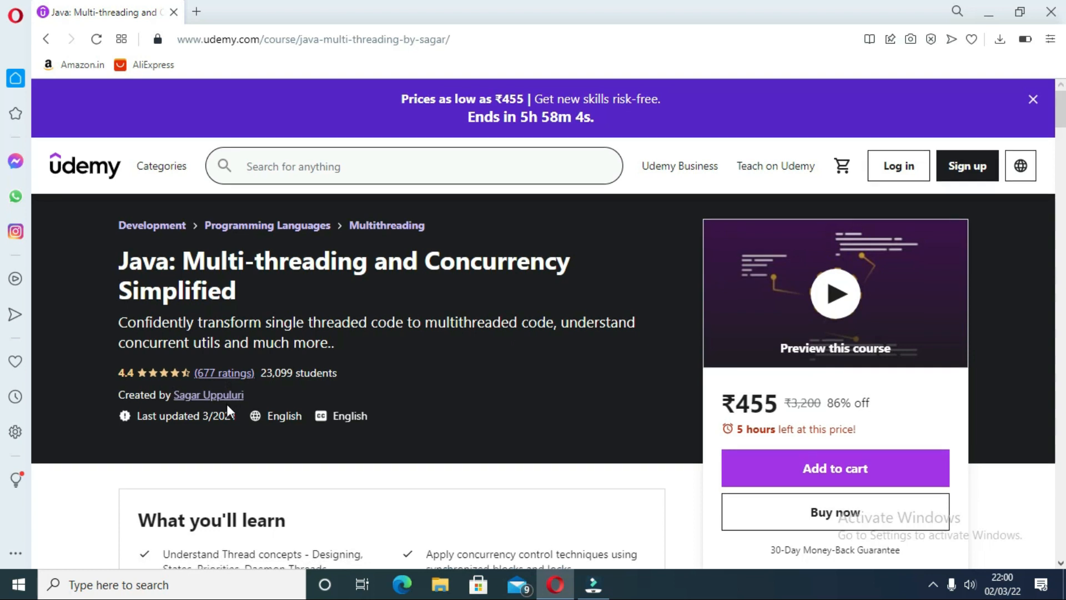
scroll(226, 404, "down", 2)
scroll(231, 410, "down", 1)
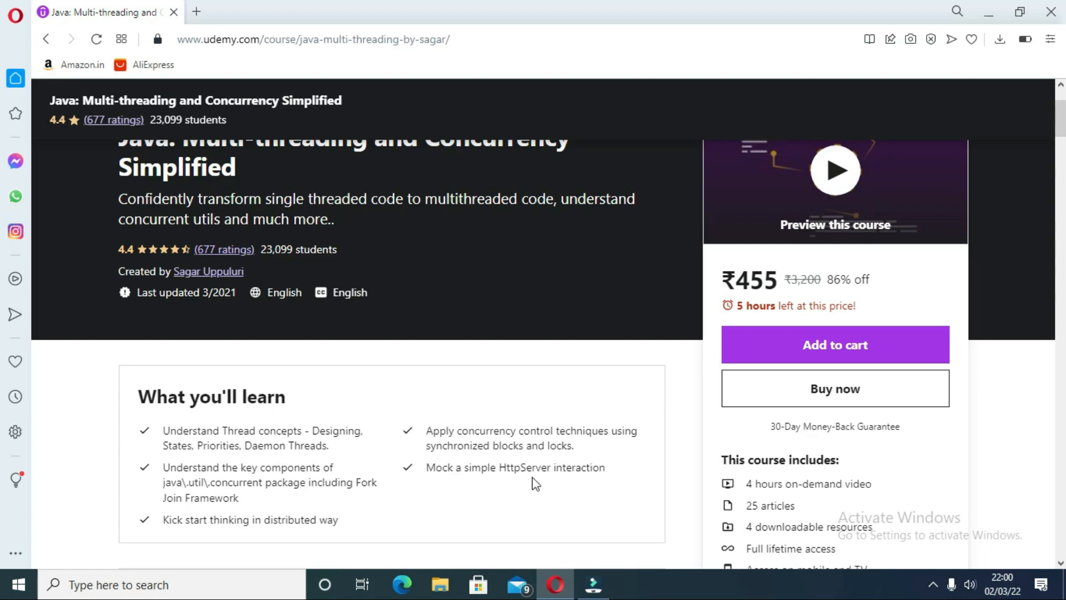
scroll(535, 483, "down", 2)
scroll(535, 483, "down", 2)
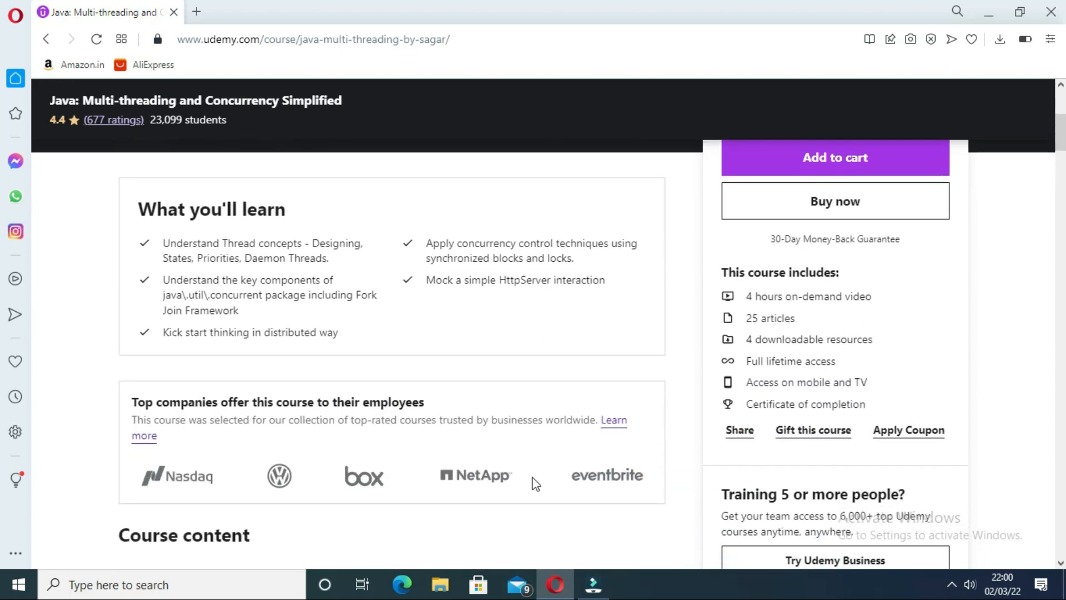
scroll(535, 483, "down", 1)
scroll(302, 468, "down", 1)
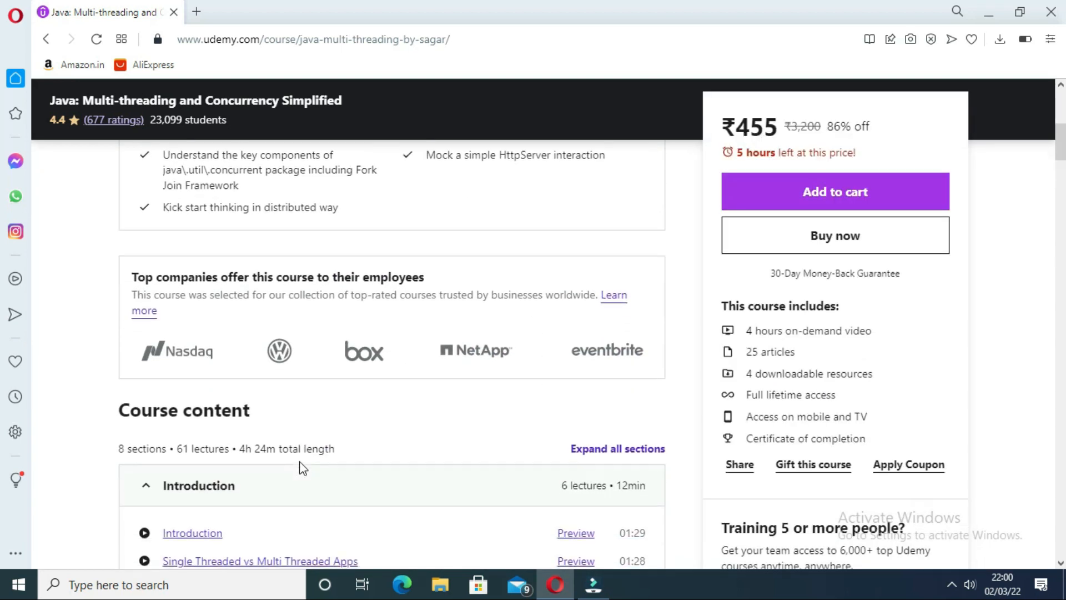
scroll(303, 468, "down", 1)
scroll(302, 468, "down", 1)
scroll(302, 468, "down", 1)
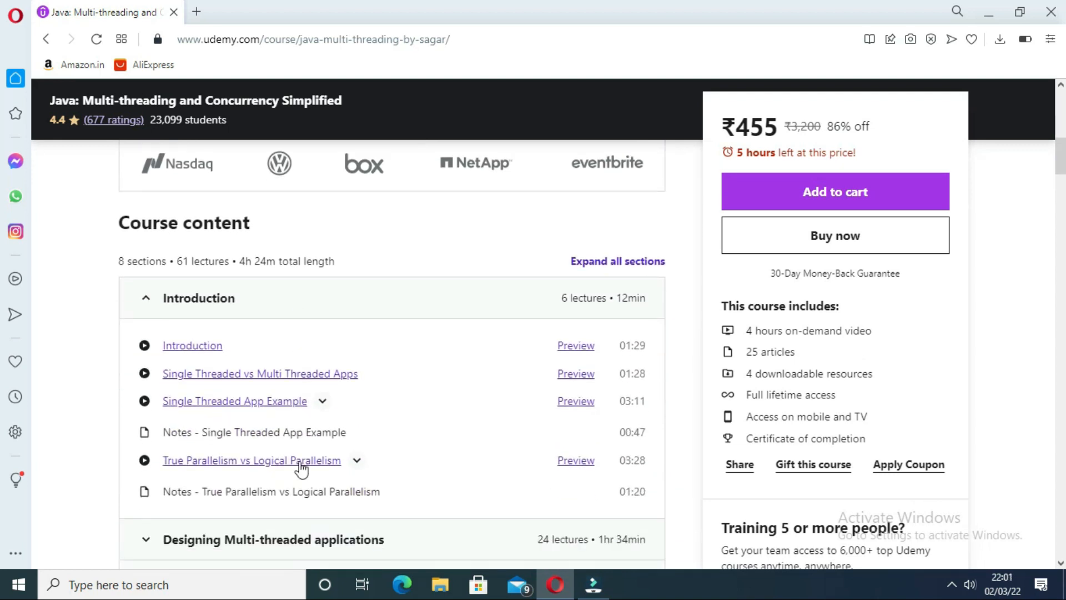
scroll(302, 469, "down", 1)
scroll(303, 469, "down", 1)
scroll(302, 468, "down", 1)
scroll(302, 469, "down", 1)
scroll(303, 469, "down", 1)
scroll(303, 468, "down", 1)
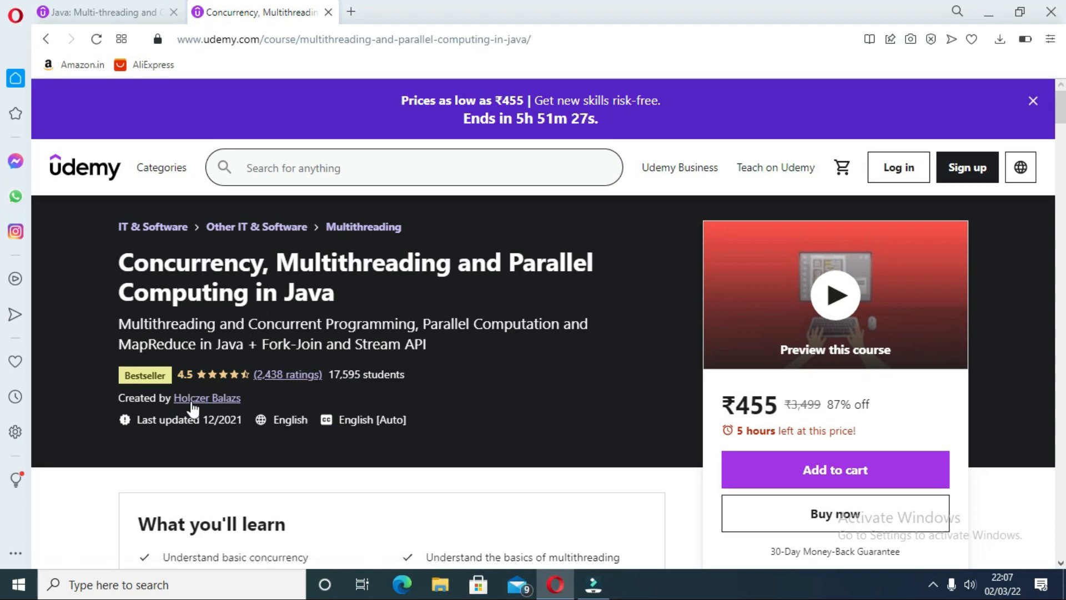
scroll(215, 405, "down", 2)
scroll(200, 404, "down", 2)
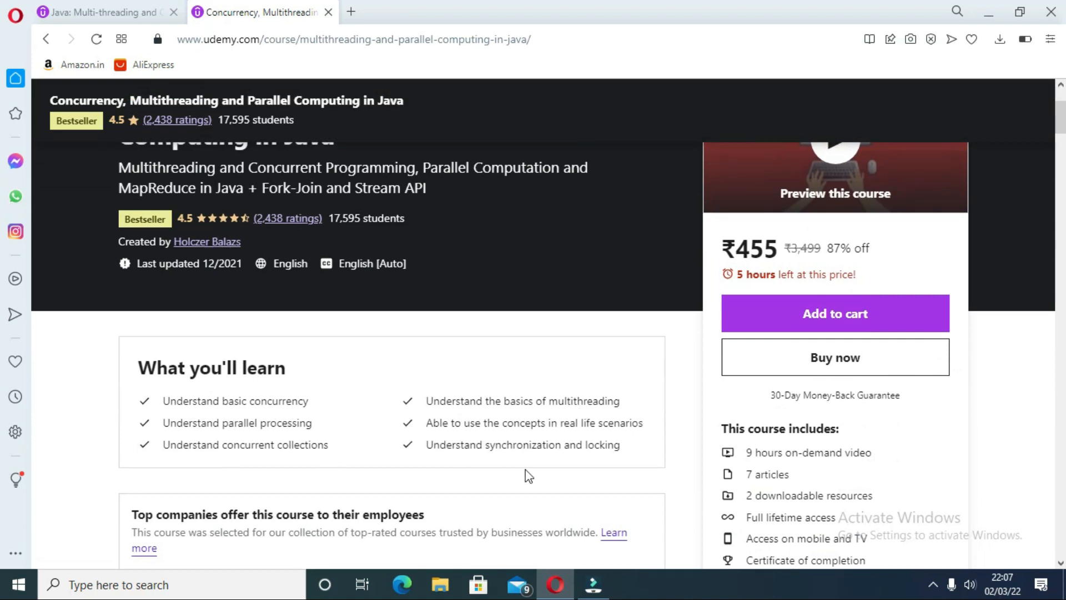
scroll(527, 476, "down", 1)
scroll(301, 469, "down", 1)
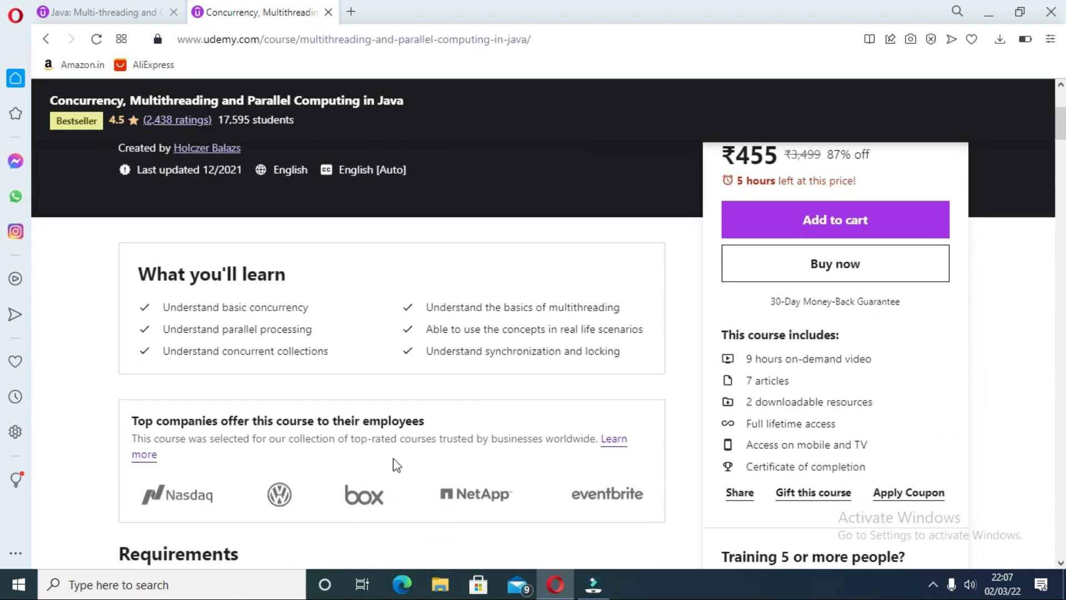
scroll(351, 462, "down", 1)
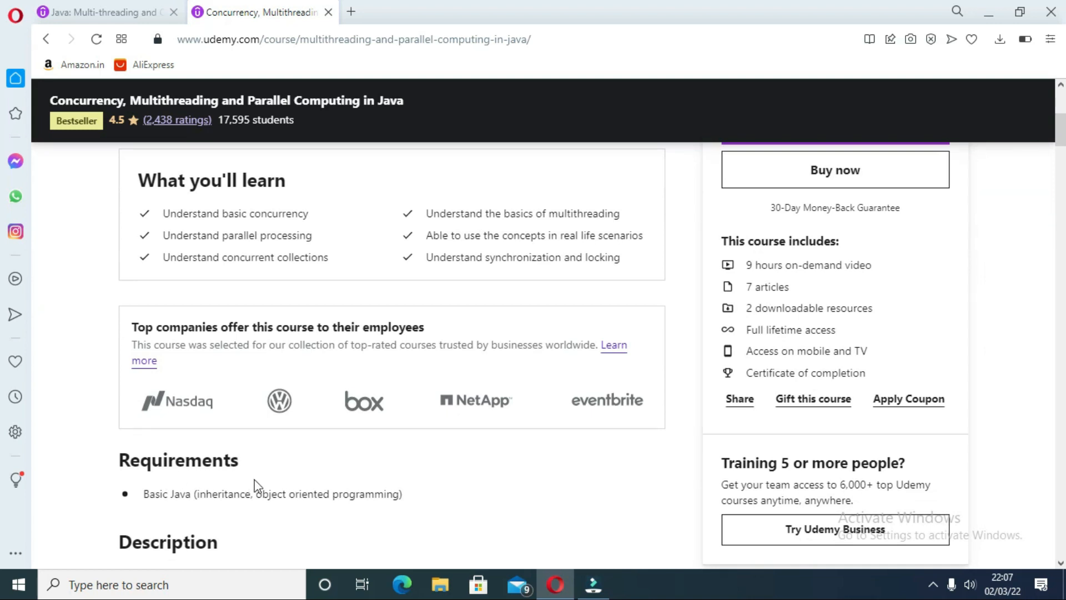
scroll(257, 486, "down", 2)
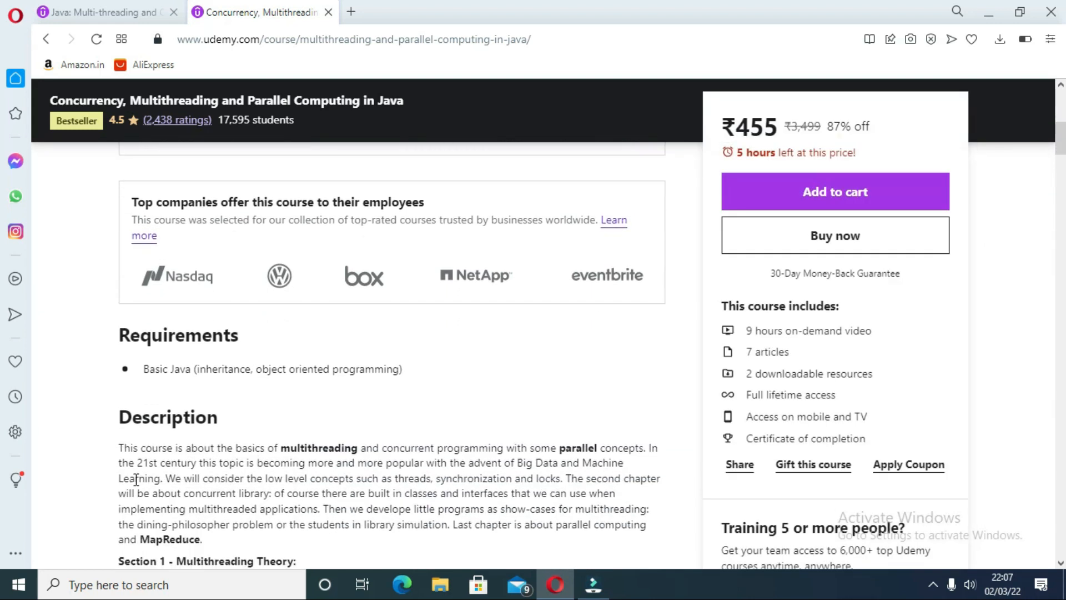
scroll(466, 486, "down", 1)
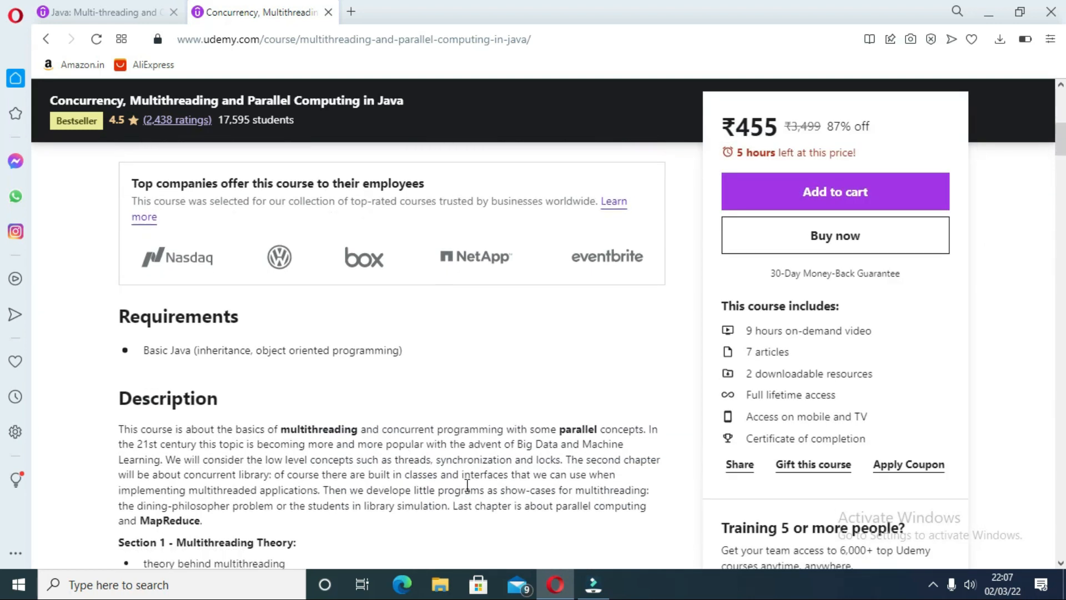
scroll(466, 486, "down", 1)
scroll(243, 494, "down", 1)
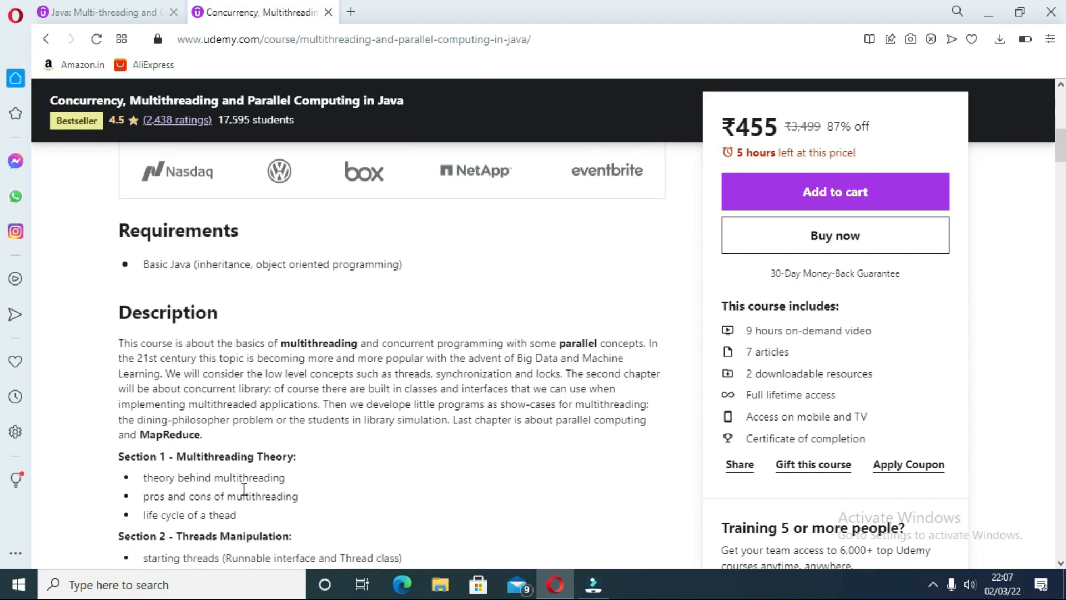
scroll(244, 494, "down", 1)
scroll(244, 494, "down", 1)
scroll(243, 494, "down", 1)
scroll(243, 493, "down", 1)
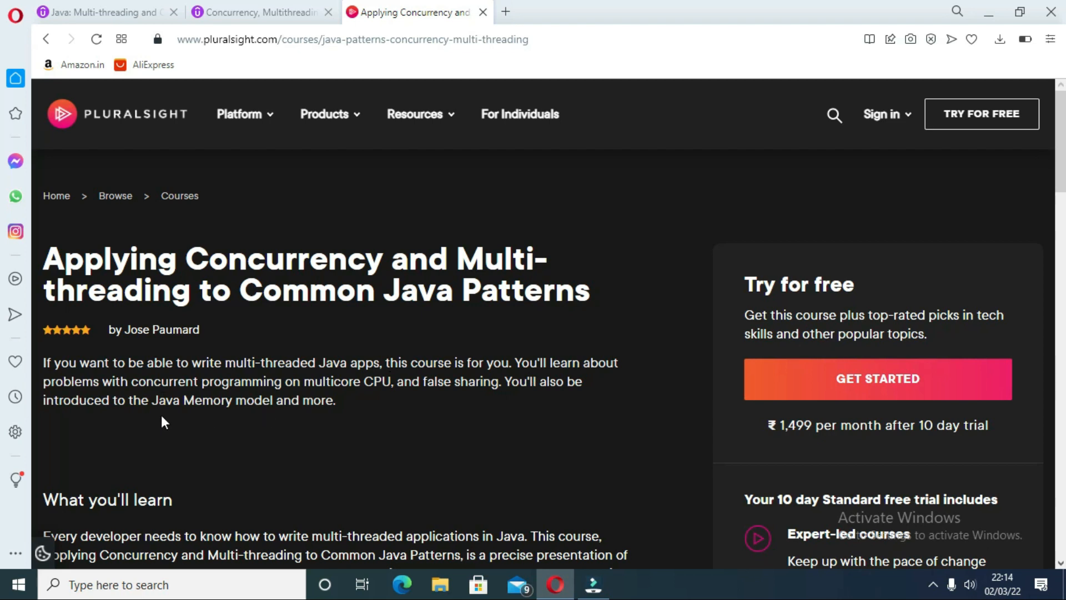
scroll(161, 415, "down", 3)
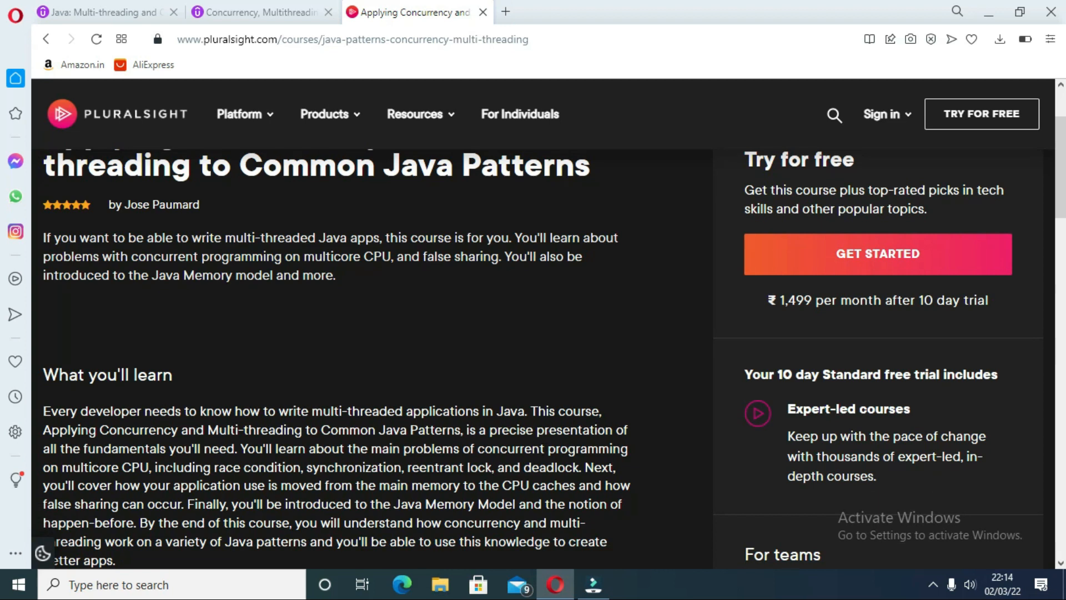
scroll(131, 546, "down", 3)
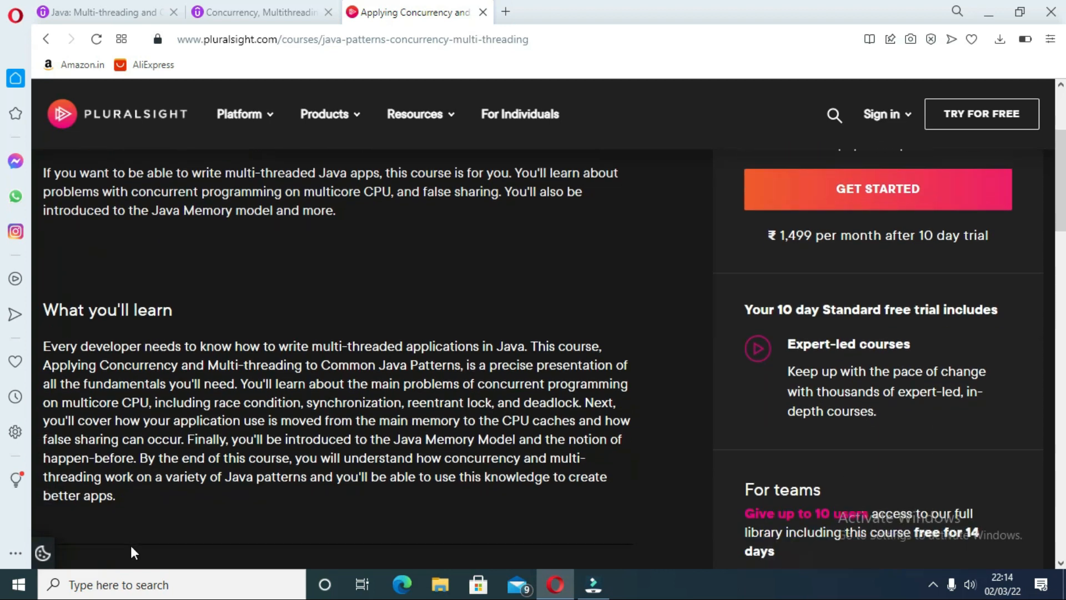
scroll(148, 538, "down", 5)
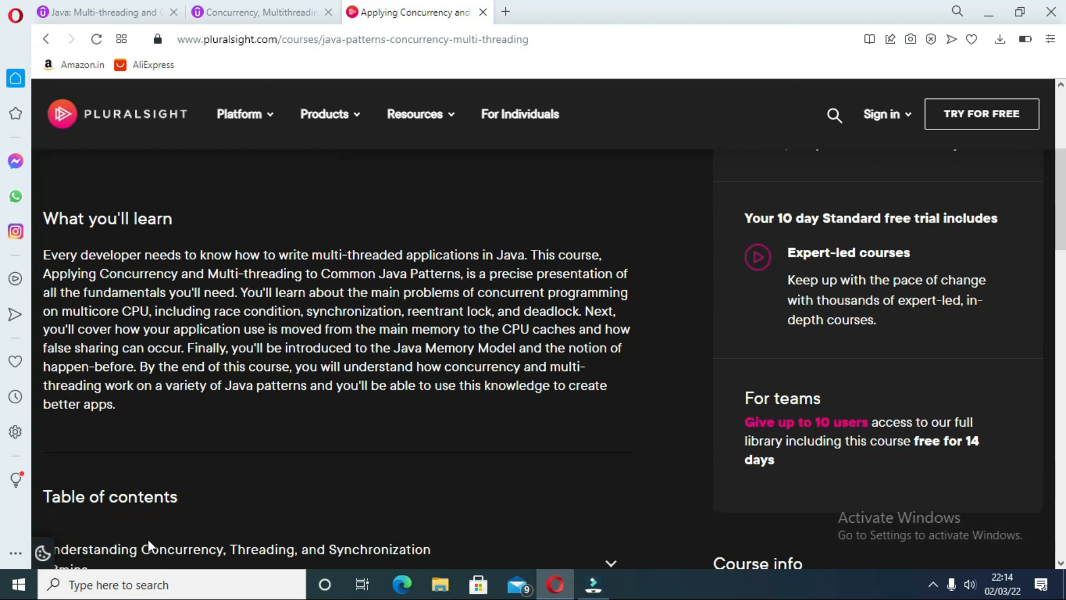
scroll(148, 539, "down", 3)
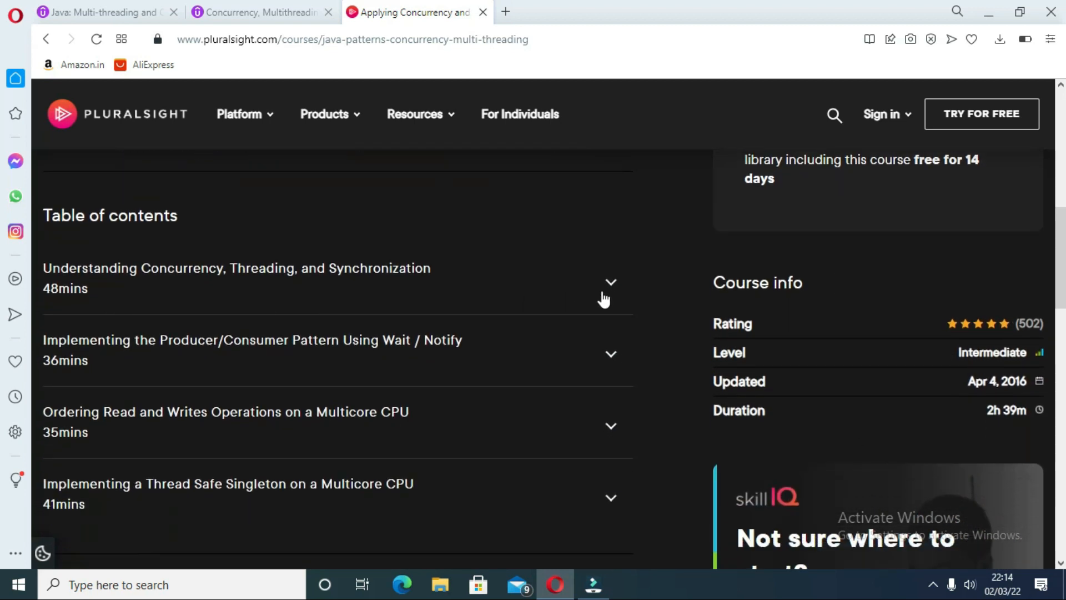
- Expand the first module and the Producer/Consumer Pattern module to reveal their lessons
left_click(610, 287)
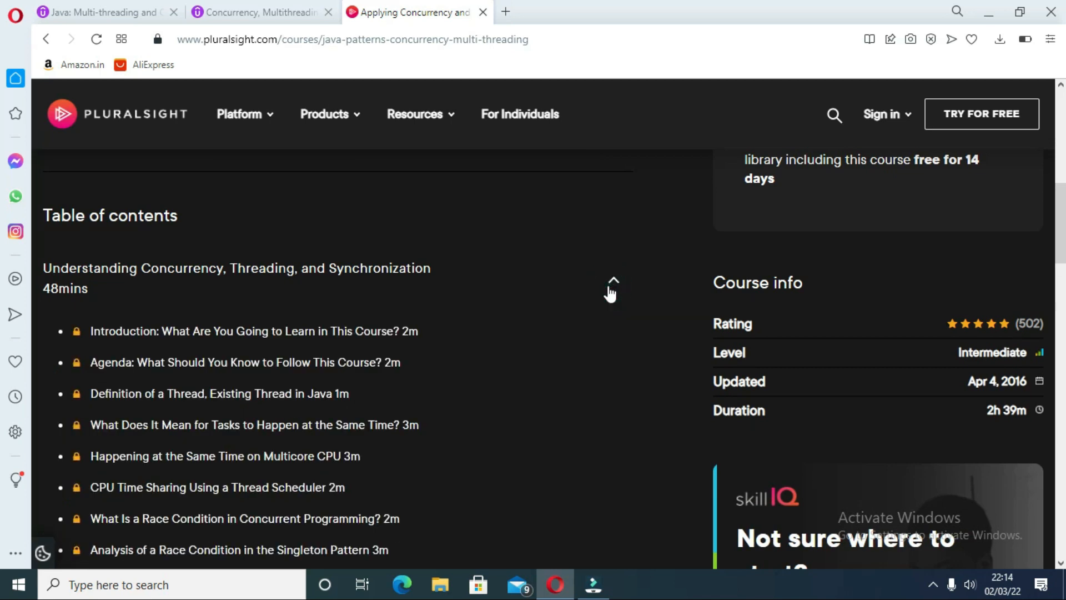
scroll(611, 292, "down", 5)
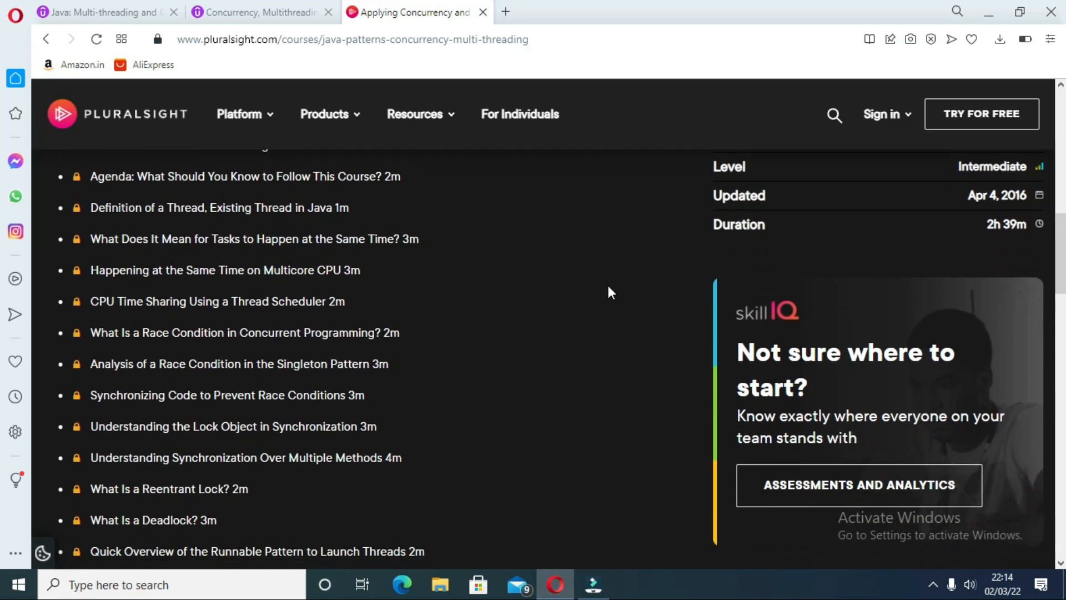
scroll(608, 292, "down", 5)
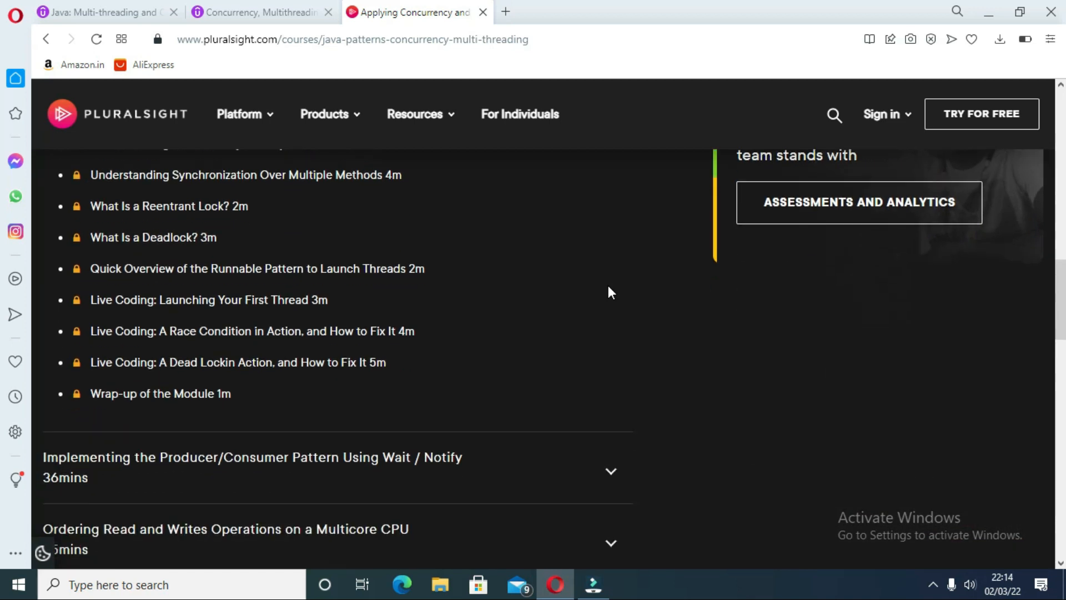
scroll(608, 292, "down", 1)
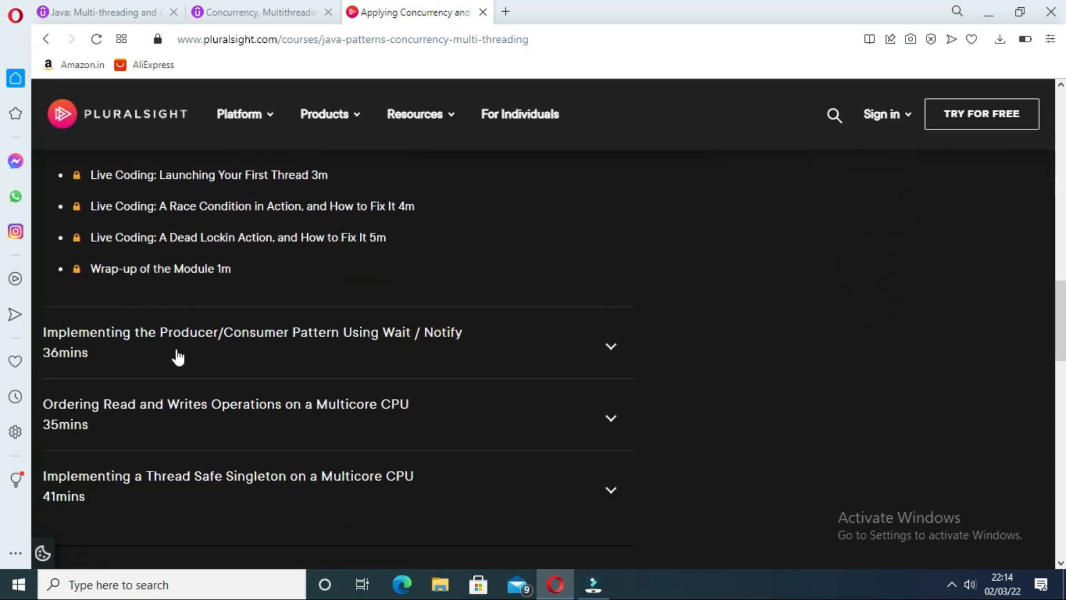
left_click(610, 346)
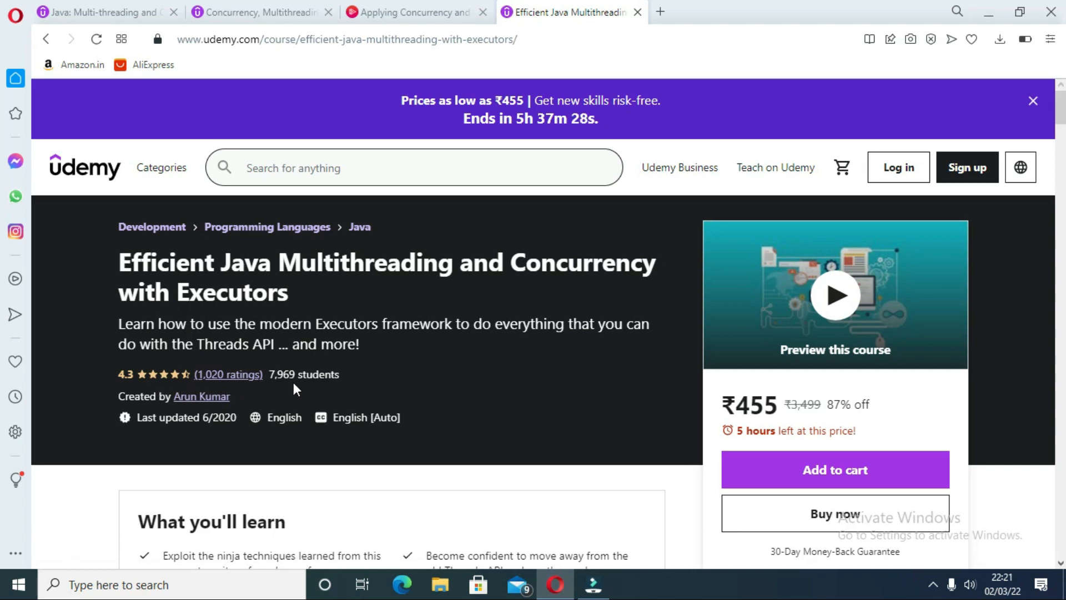
scroll(202, 404, "down", 2)
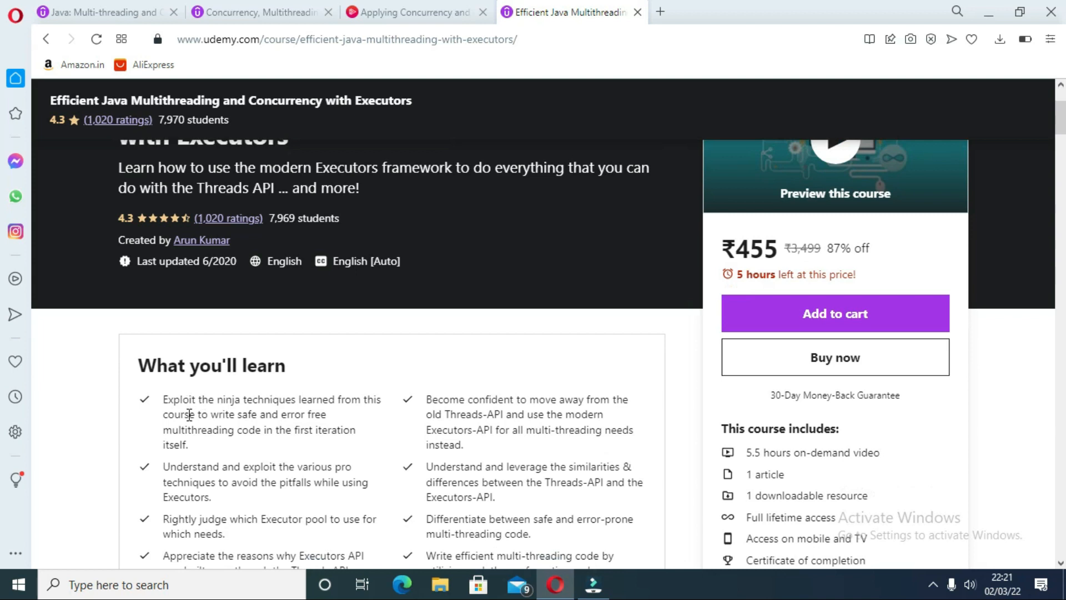
scroll(279, 453, "down", 1)
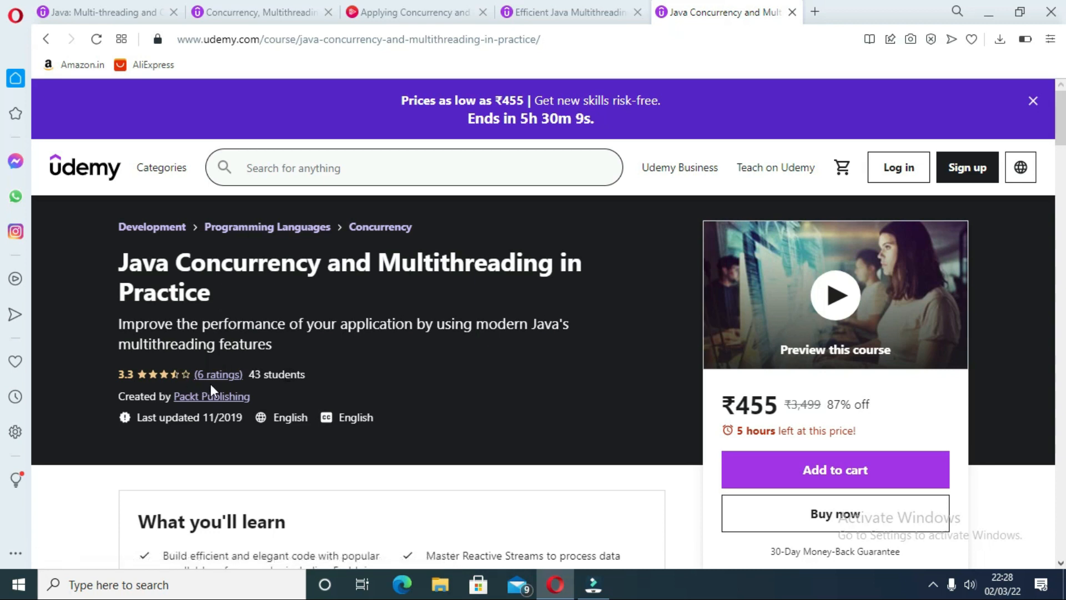
scroll(211, 384, "down", 2)
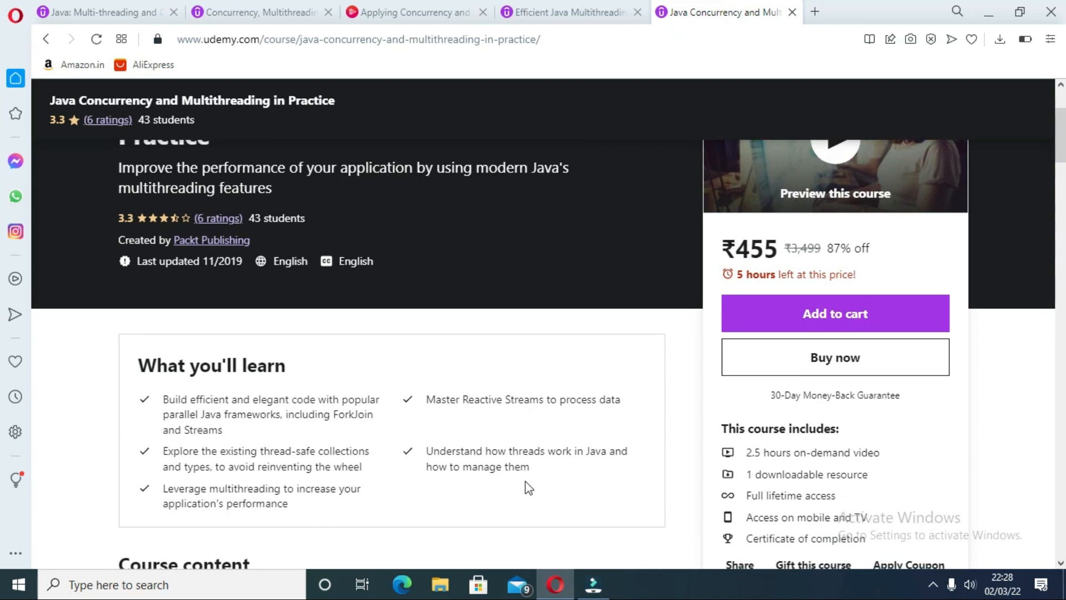
scroll(527, 488, "down", 1)
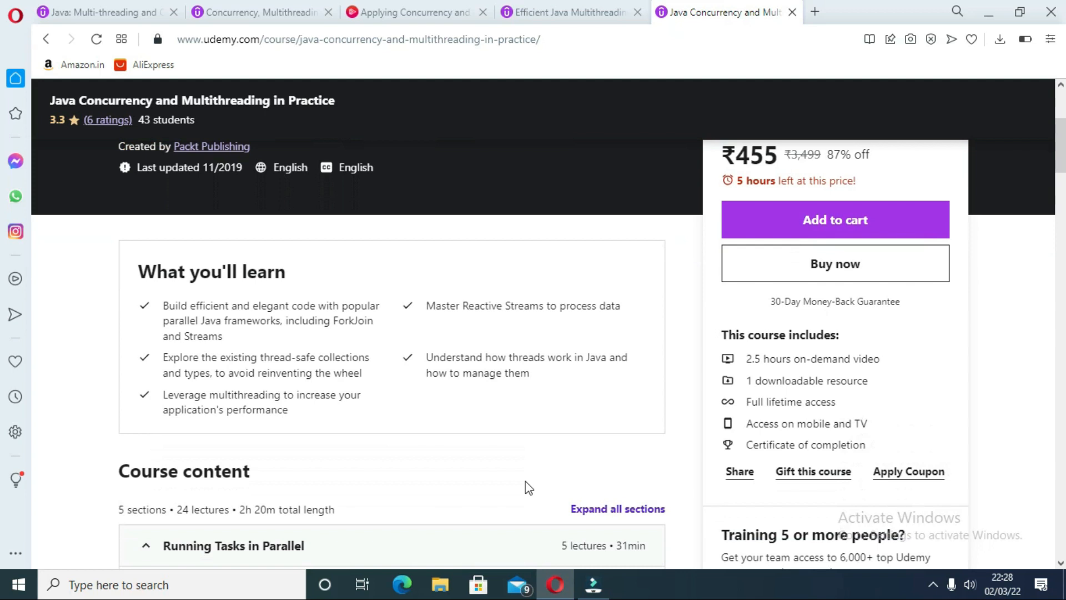
scroll(527, 487, "down", 2)
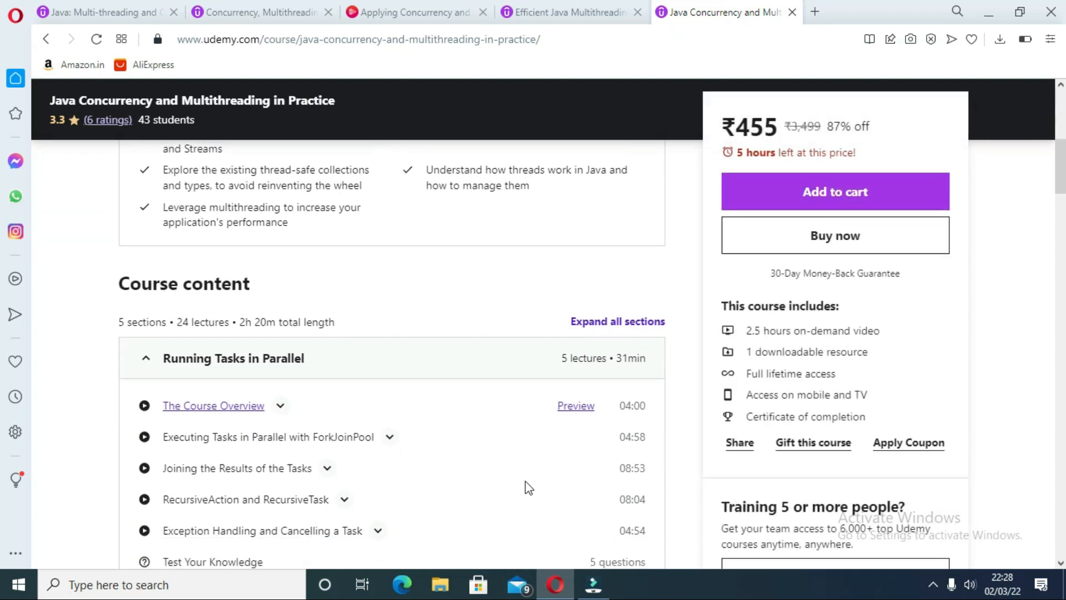